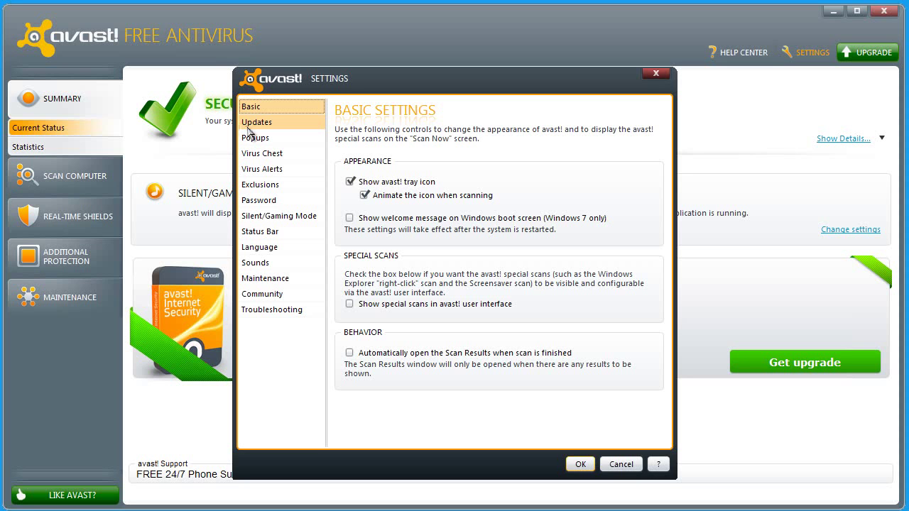
Step: Set engine and virus definitions to automatic update and the program to ask when an update is available
left_click(248, 128)
left_click(253, 126)
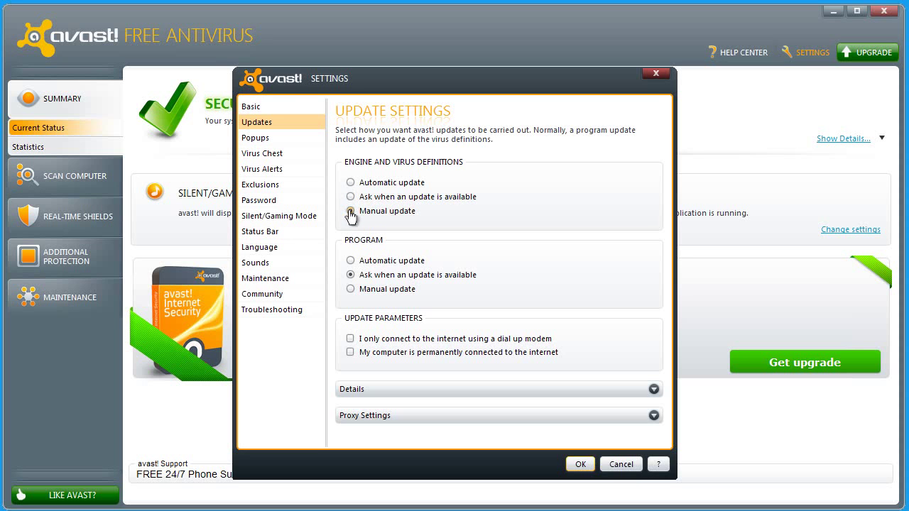
left_click(350, 186)
left_click(349, 275)
left_click(349, 261)
left_click(350, 275)
Step: Review the popup, virus chest, virus alert, exclusion, password, silent/gaming mode and status bar settings
left_click(255, 141)
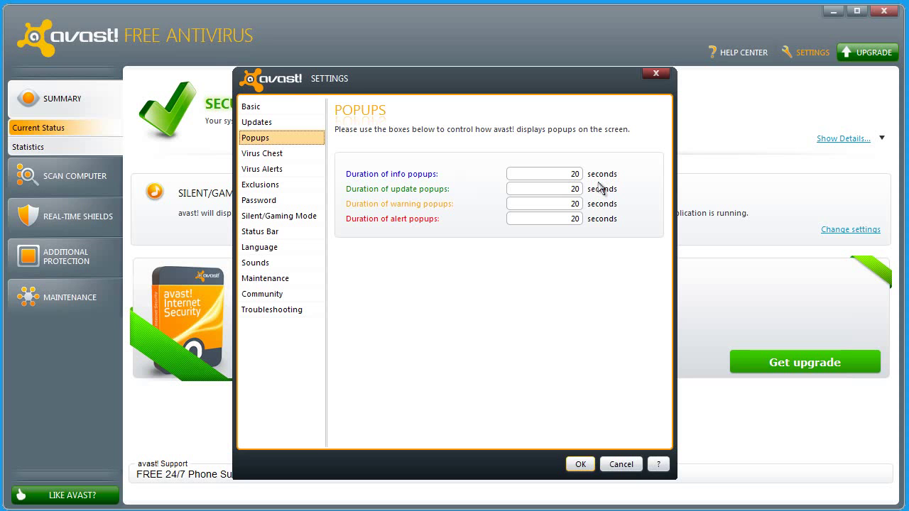
left_click(270, 158)
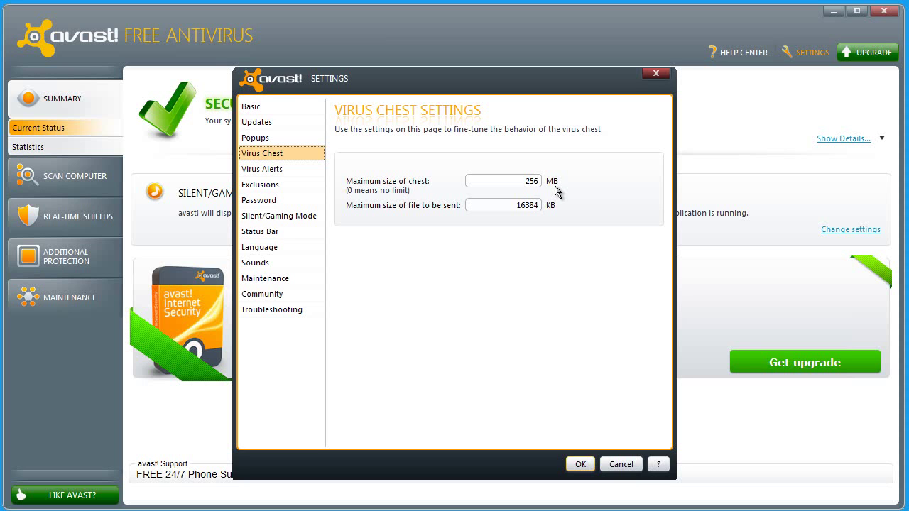
left_click(260, 172)
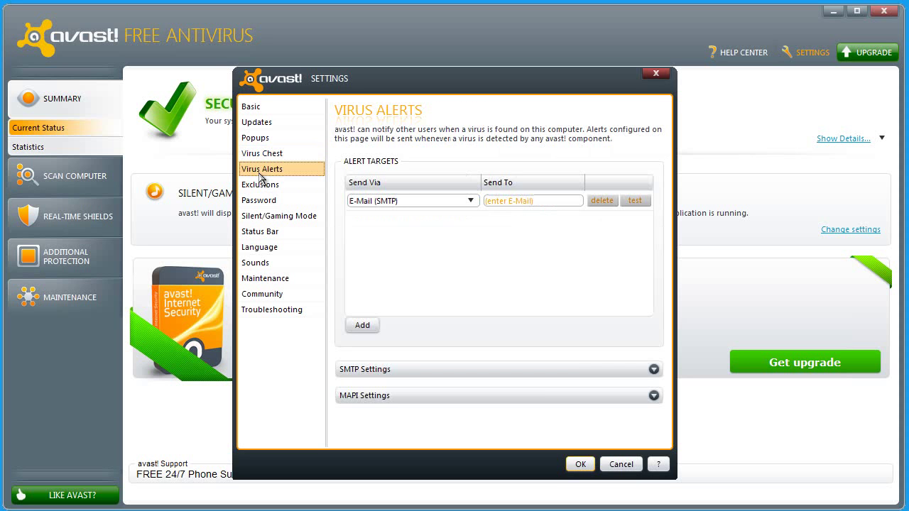
left_click(260, 188)
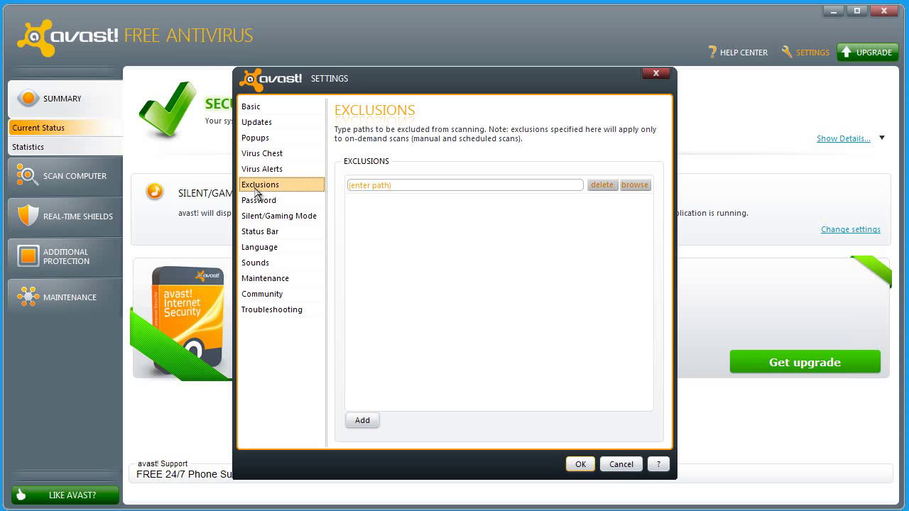
left_click(371, 185)
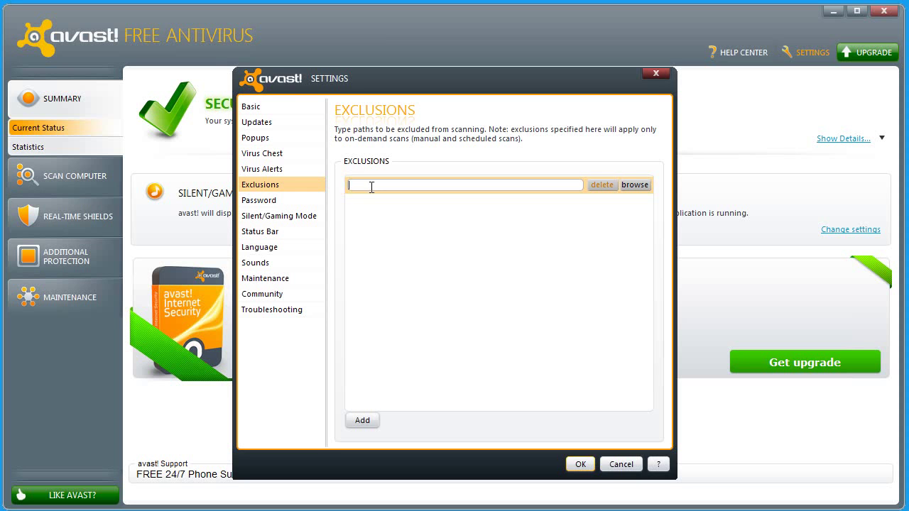
left_click(258, 203)
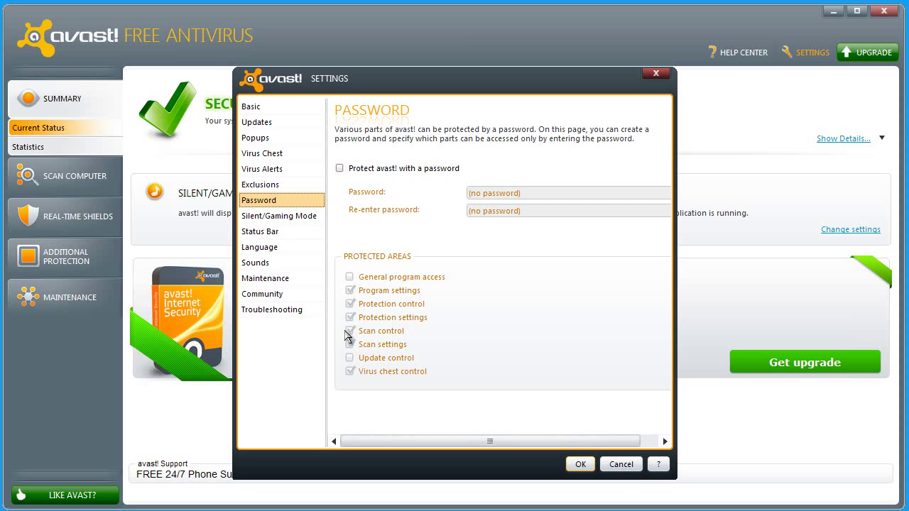
left_click(276, 218)
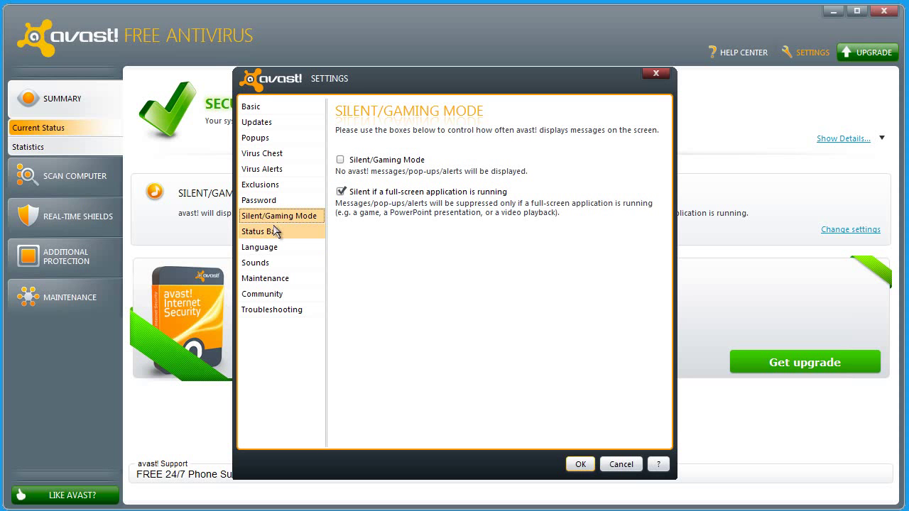
left_click(268, 236)
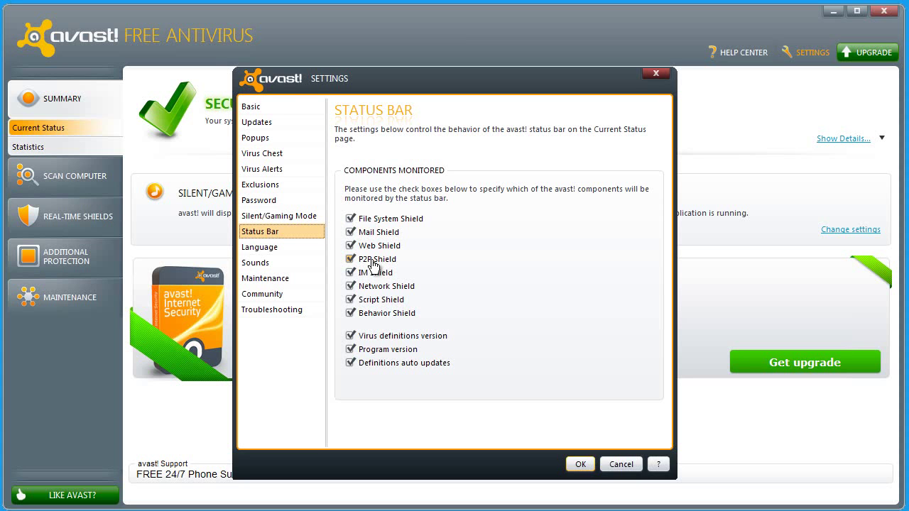
Step: Examine the interface language choices and the additional language packs available for installation, without installing any
left_click(264, 255)
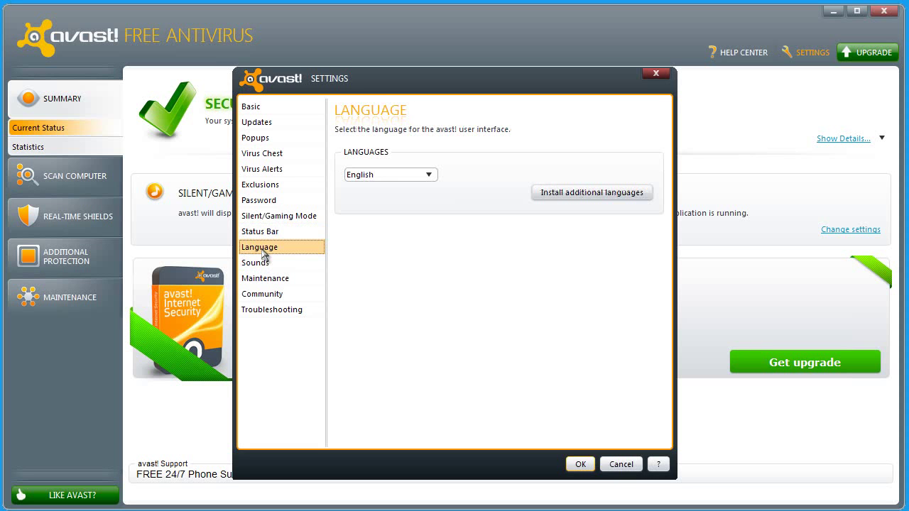
left_click(430, 176)
left_click(429, 176)
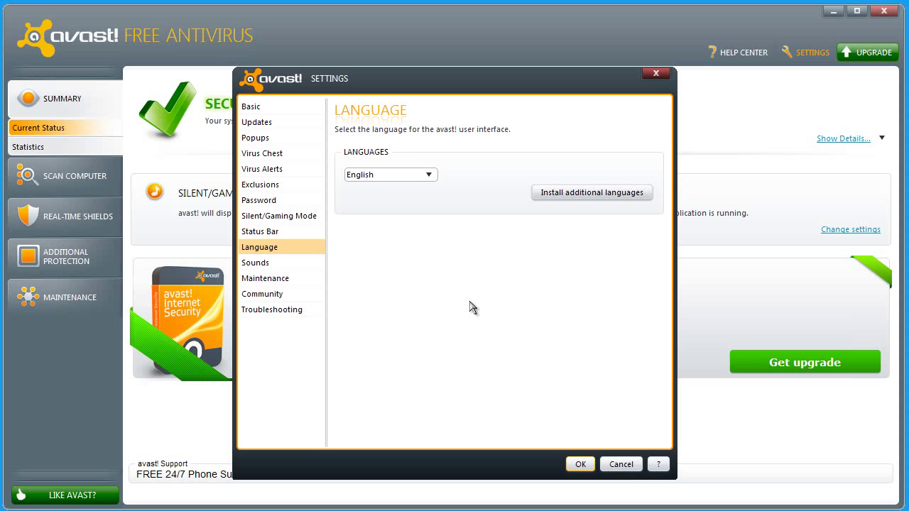
left_click(597, 198)
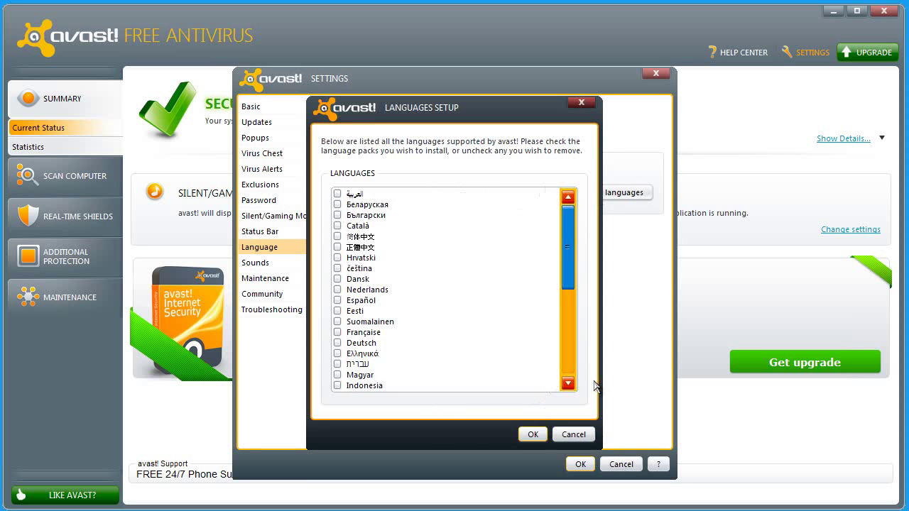
left_click(568, 383)
left_click(568, 383)
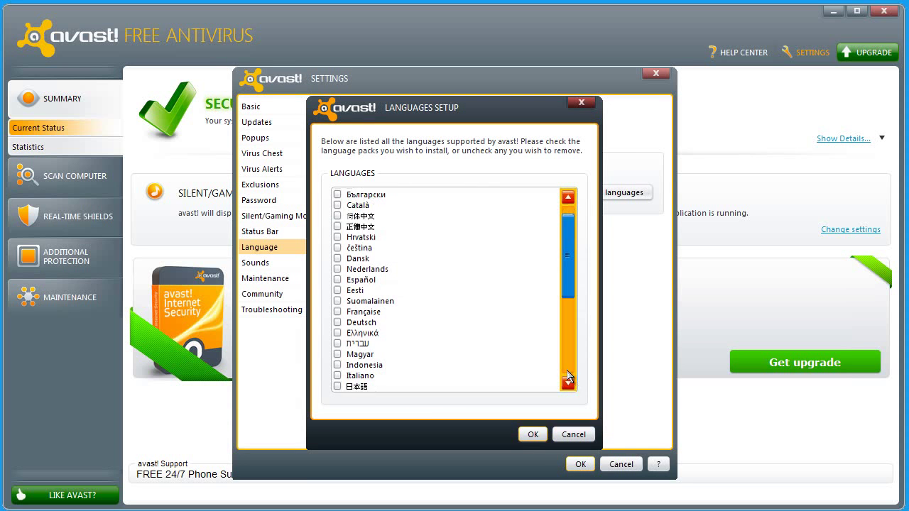
left_click(569, 366)
left_click(380, 307)
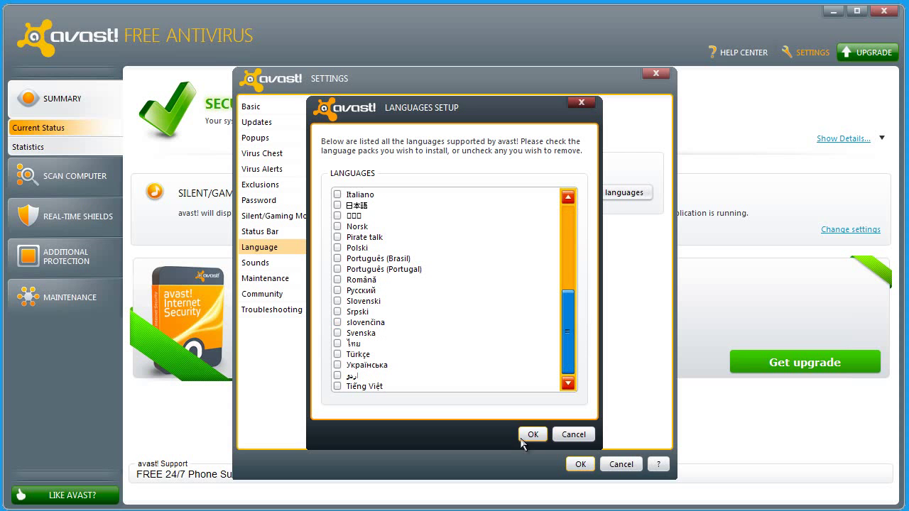
left_click(582, 105)
left_click(428, 175)
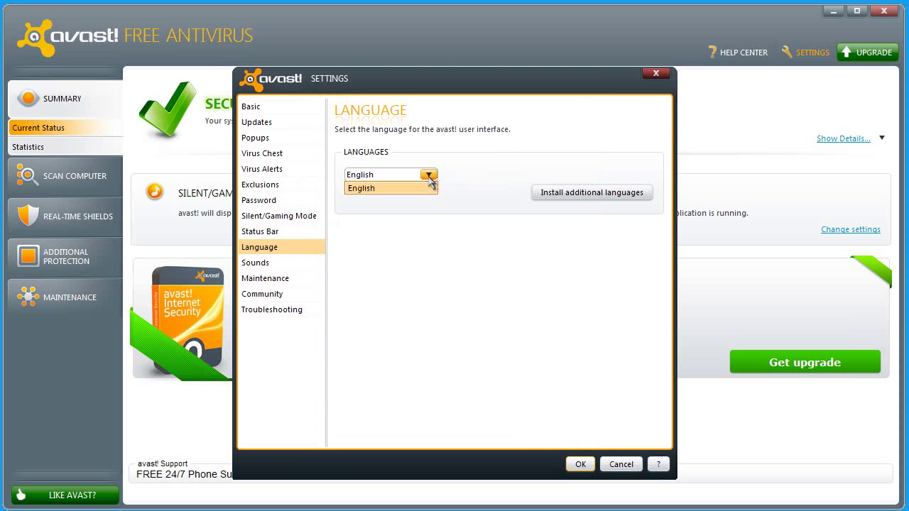
left_click(428, 179)
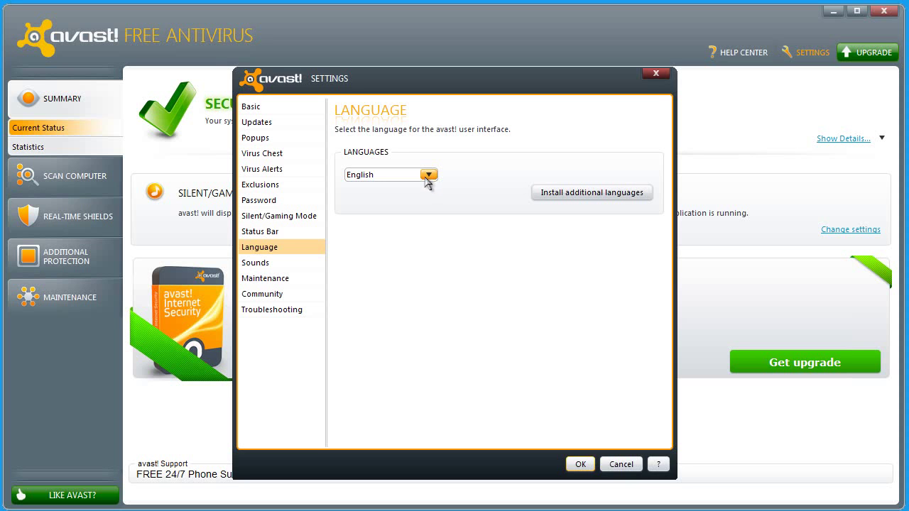
Step: Review the maintenance and community participation settings, and close the settings without saving
left_click(270, 283)
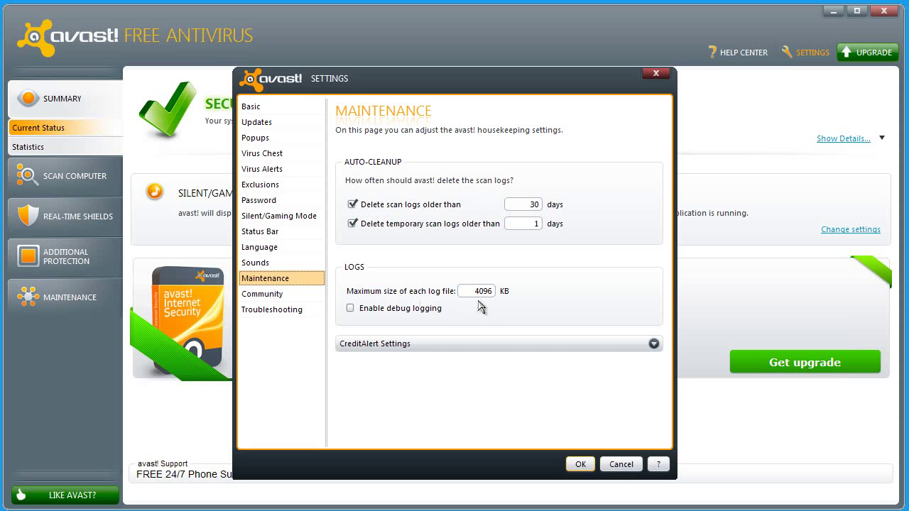
left_click(282, 294)
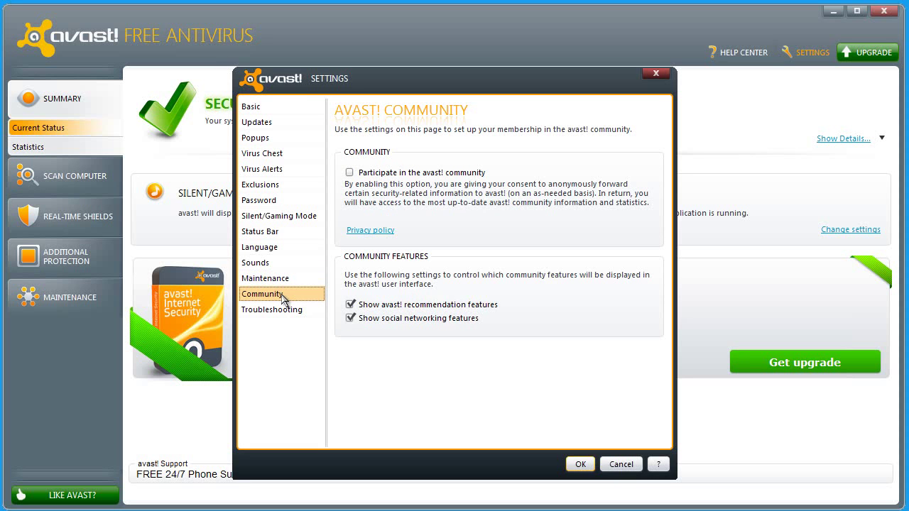
left_click(350, 173)
left_click(654, 74)
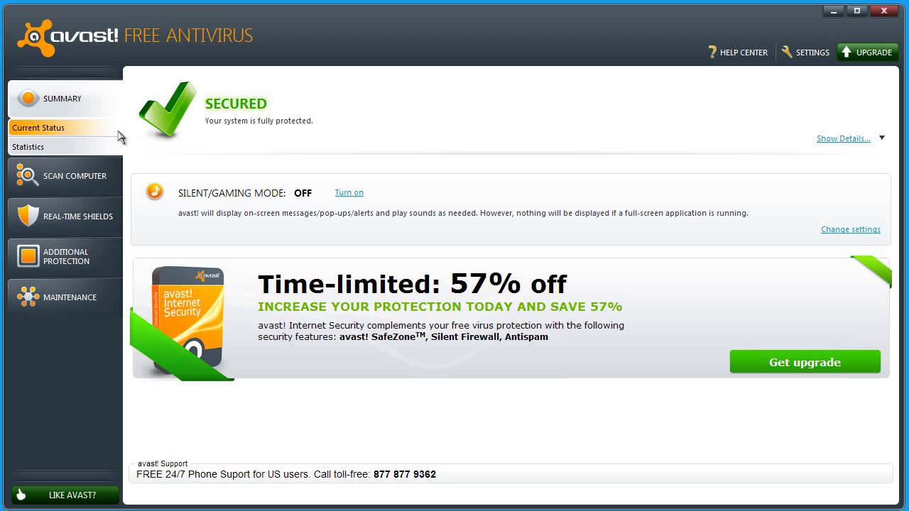
Step: Examine the component statistics, the predefined scans, the boot-time scan options and the log of completed scans
left_click(23, 149)
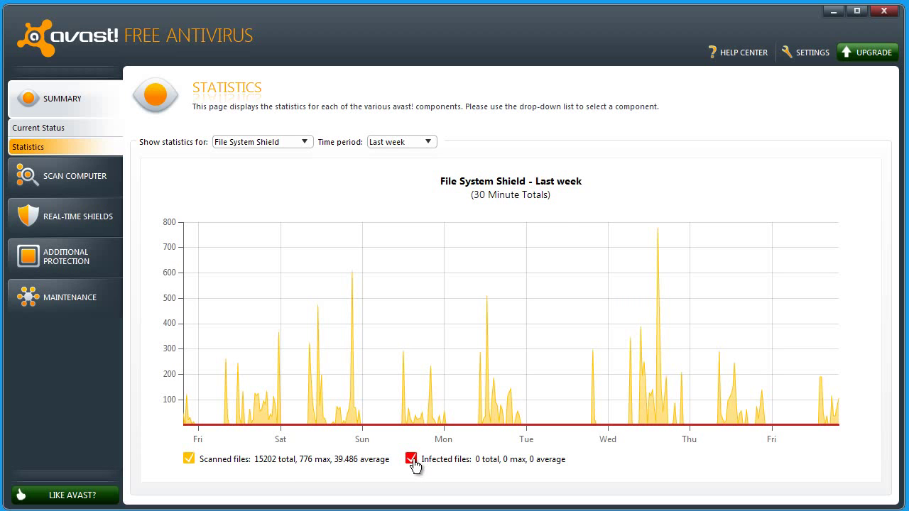
left_click(83, 188)
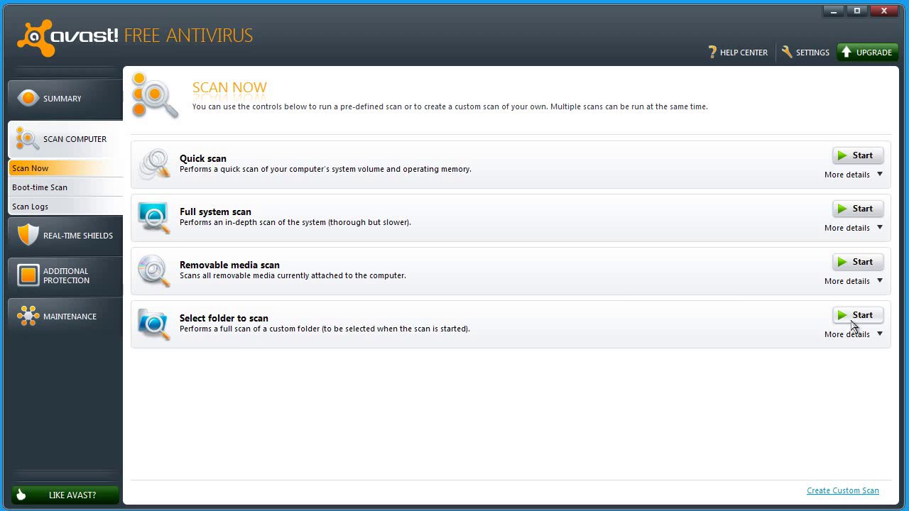
left_click(30, 191)
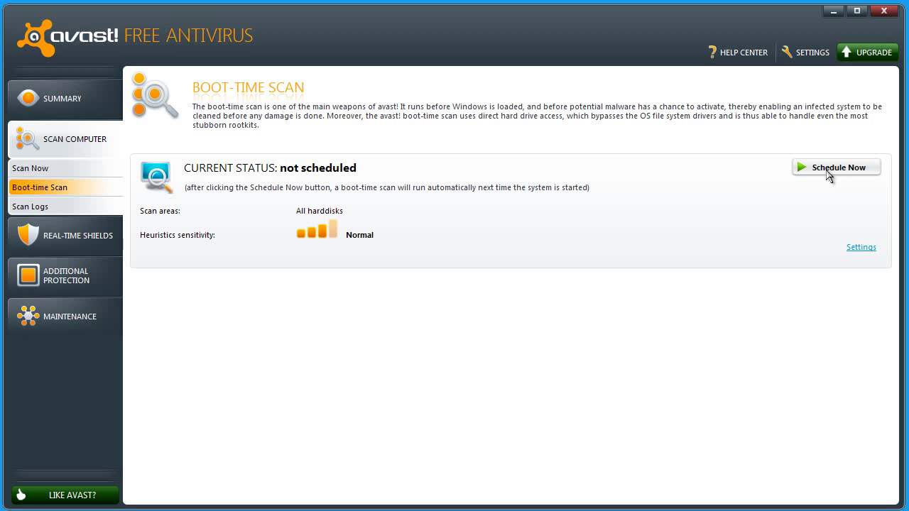
left_click(16, 208)
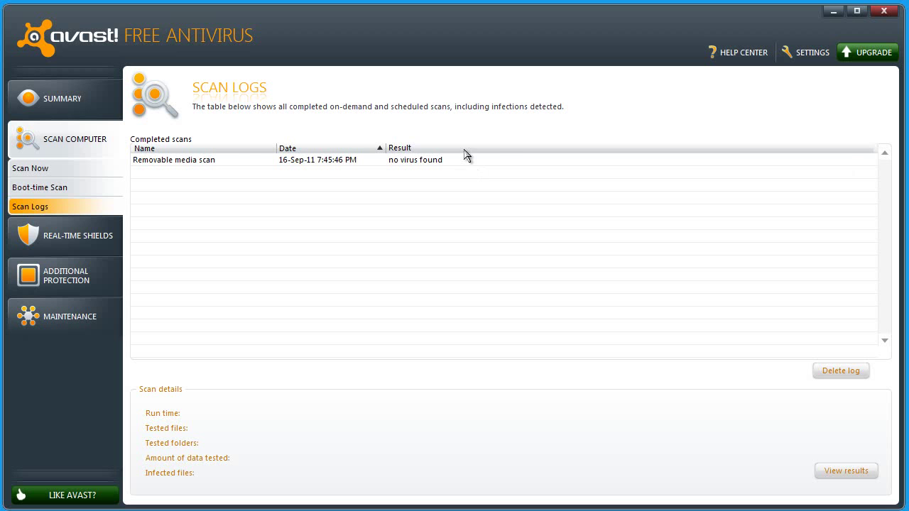
Step: Review the status and basic settings of each real-time shield, from the File System Shield to the Behavior Shield
left_click(56, 238)
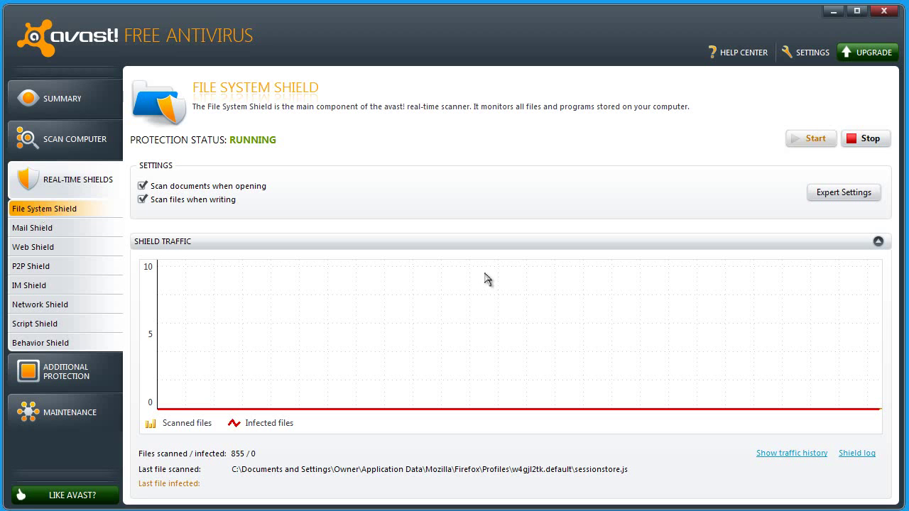
left_click(142, 199)
left_click(16, 230)
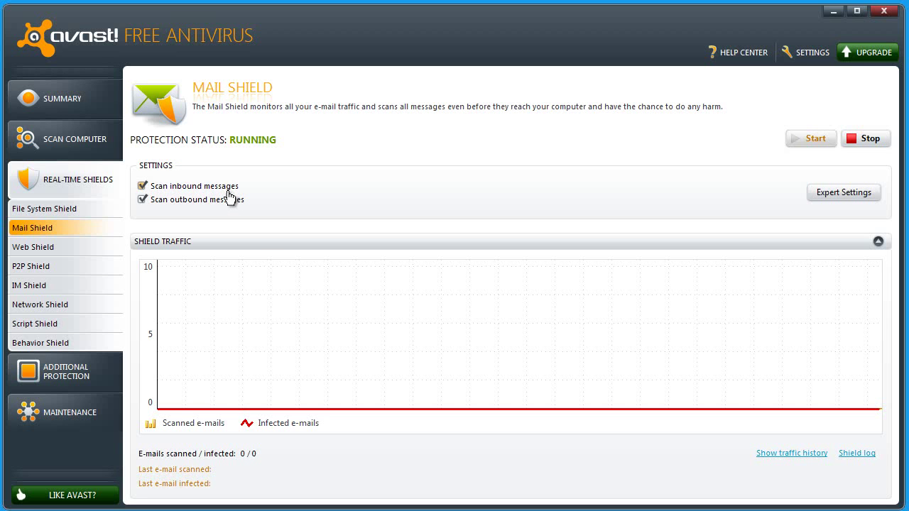
left_click(17, 250)
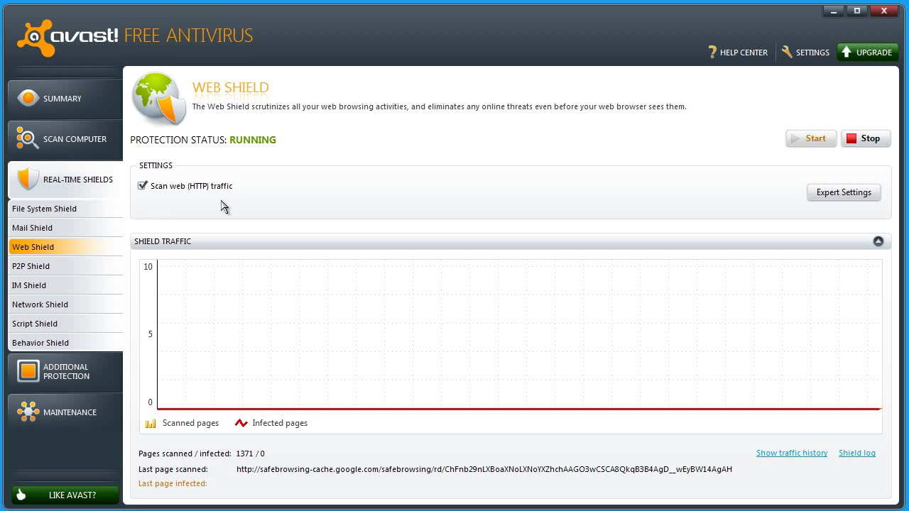
left_click(28, 268)
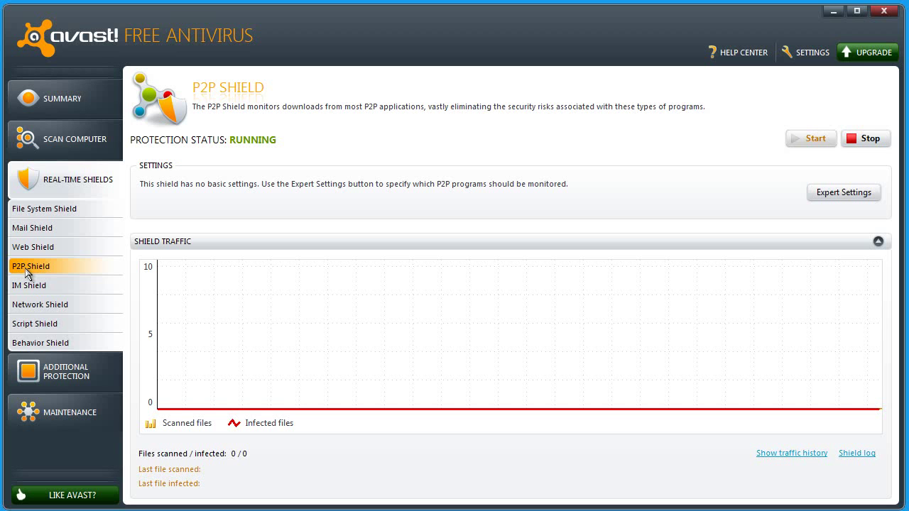
left_click(30, 287)
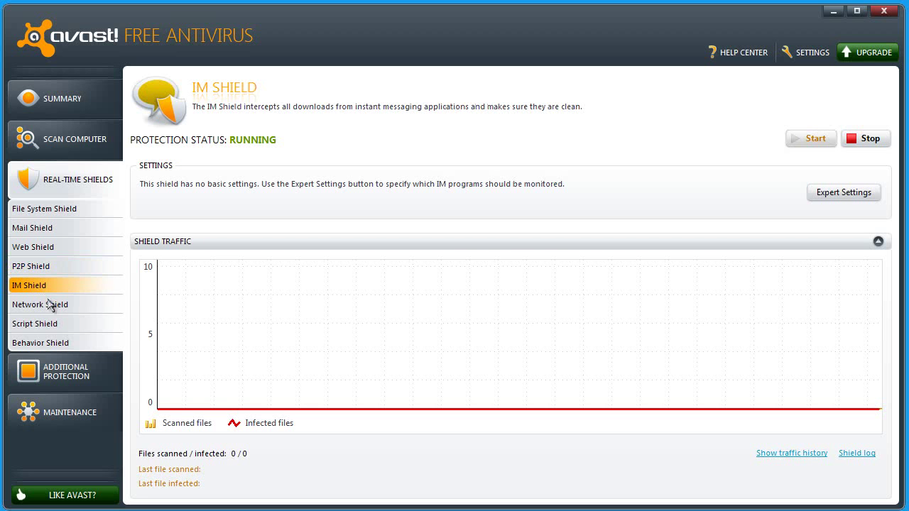
left_click(45, 311)
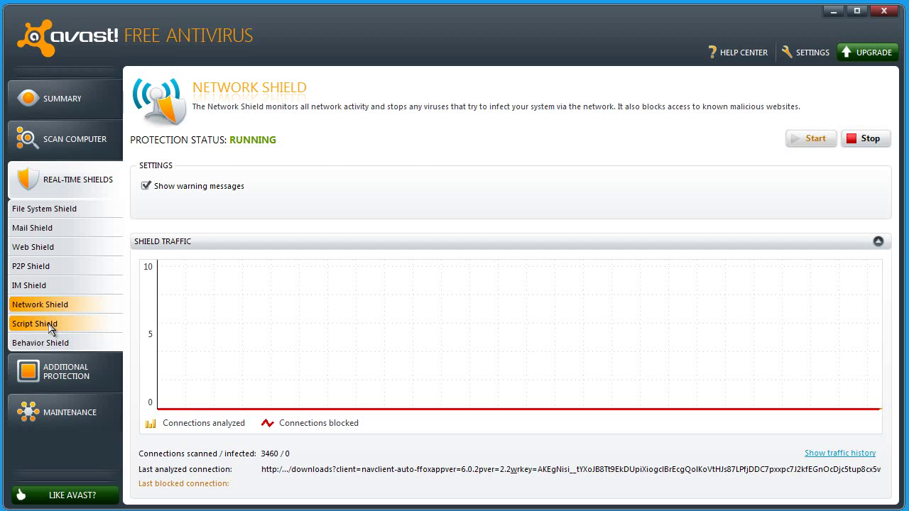
left_click(36, 324)
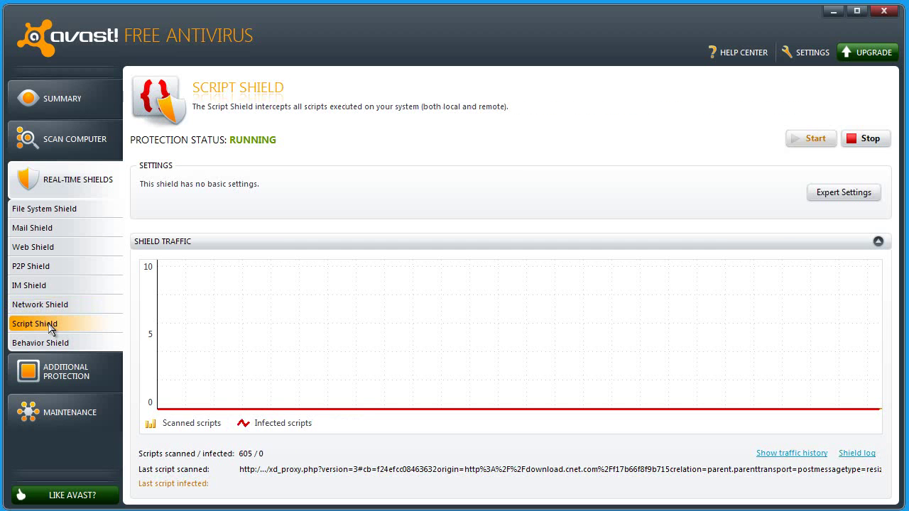
left_click(53, 345)
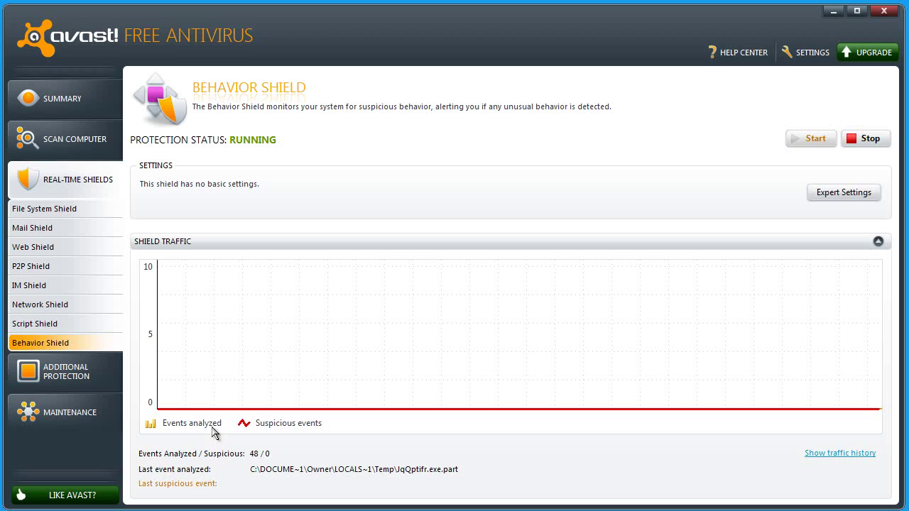
Step: Open the AutoSandbox settings and examine the available AutoSandbox modes without changing the current one
left_click(66, 377)
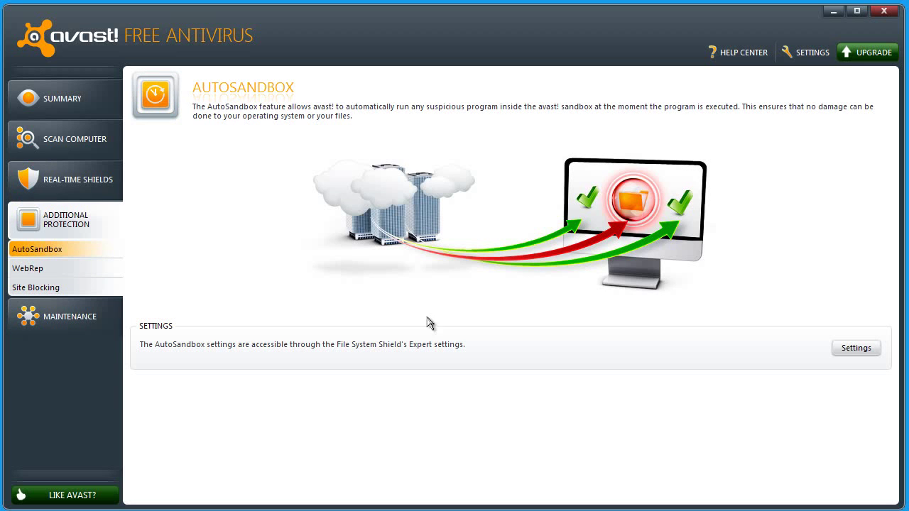
left_click(854, 351)
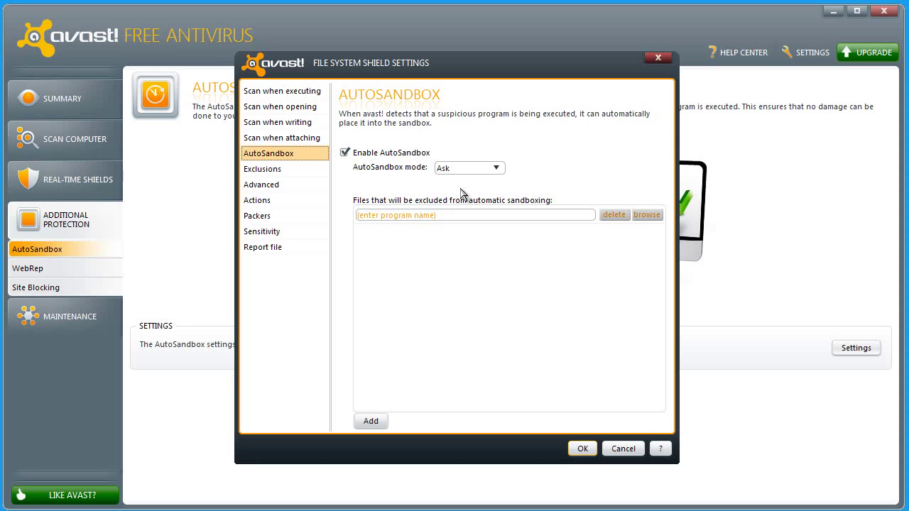
left_click(496, 169)
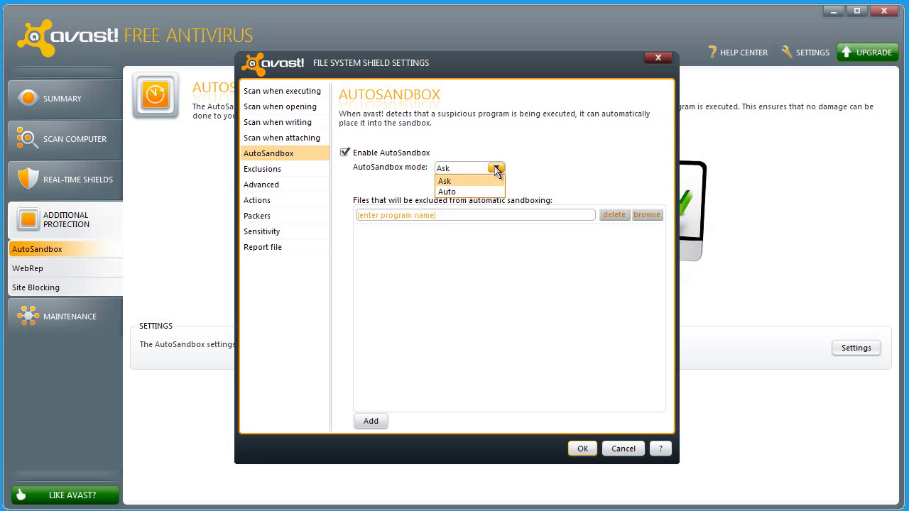
left_click(496, 169)
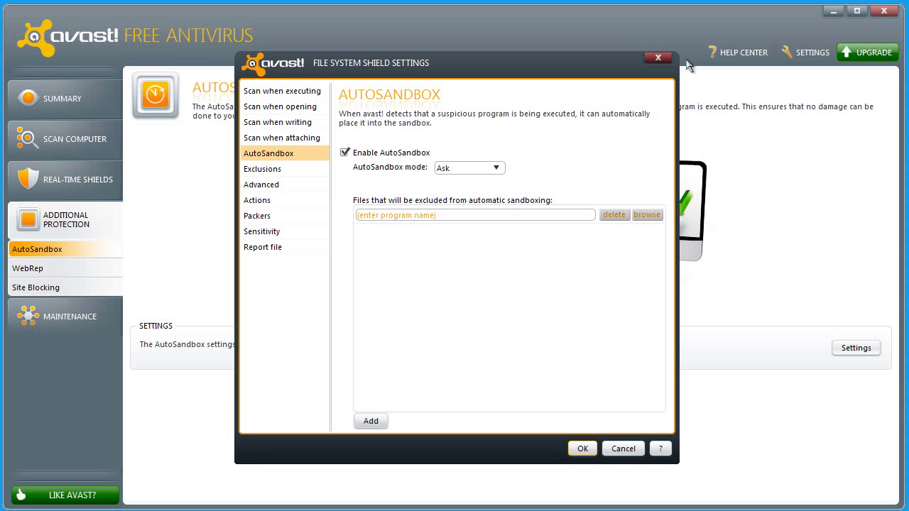
Step: Close the AutoSandbox settings and review the WebRep and Site Blocking features, temporarily enabling site blocking to examine its URL list
left_click(658, 58)
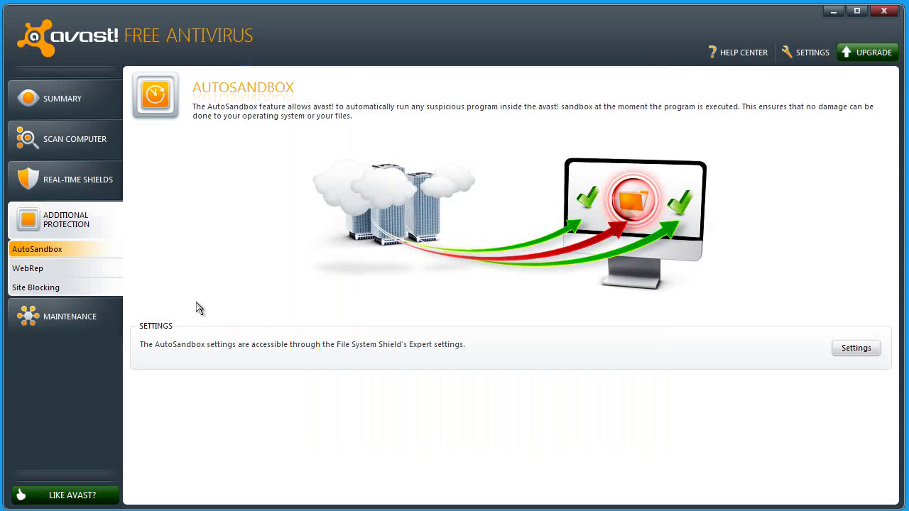
left_click(71, 271)
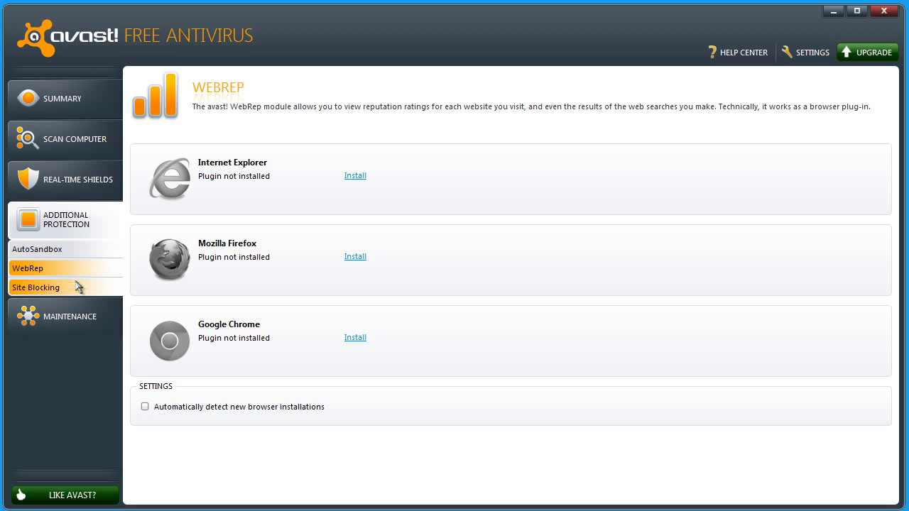
left_click(73, 288)
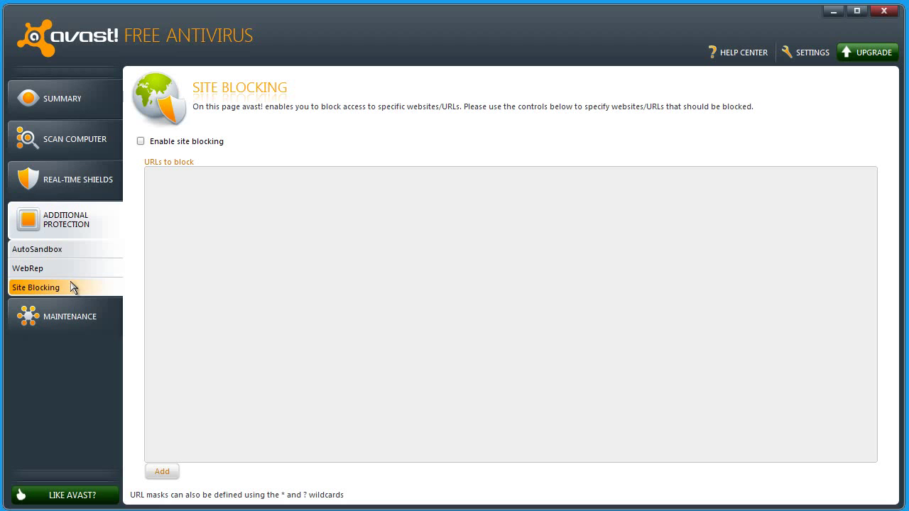
left_click(141, 142)
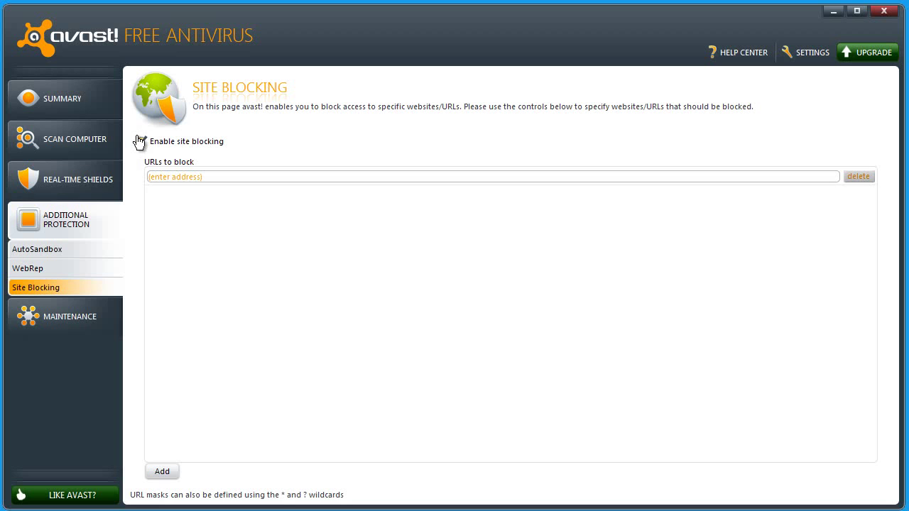
left_click(141, 141)
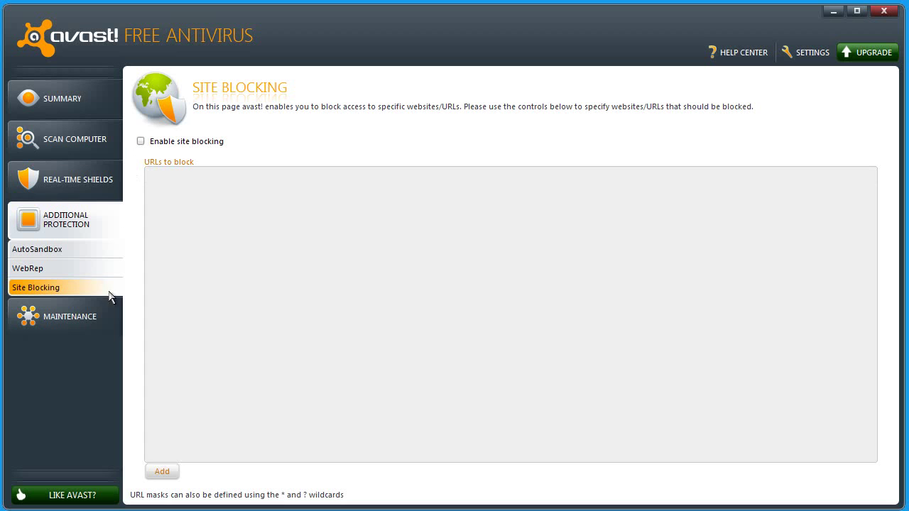
Step: Run a manual update of the engine and virus definitions, and dismiss the update summary
left_click(76, 318)
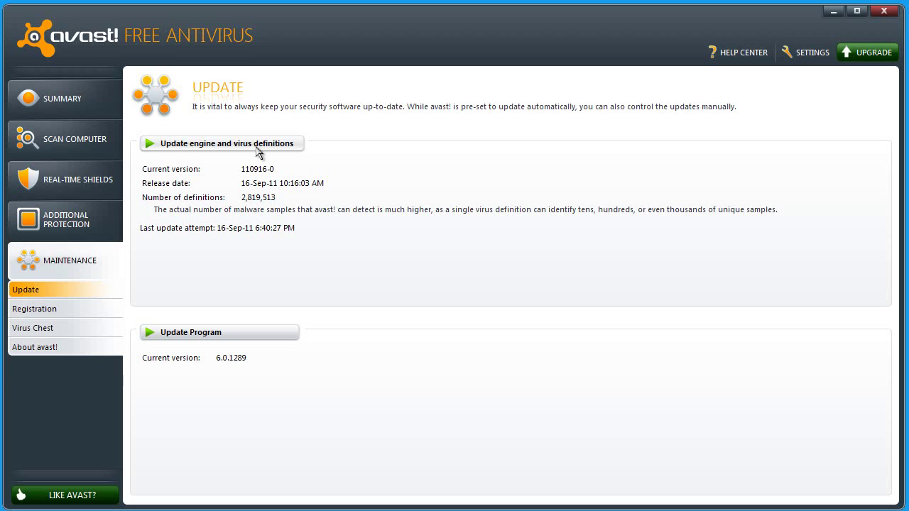
left_click(801, 61)
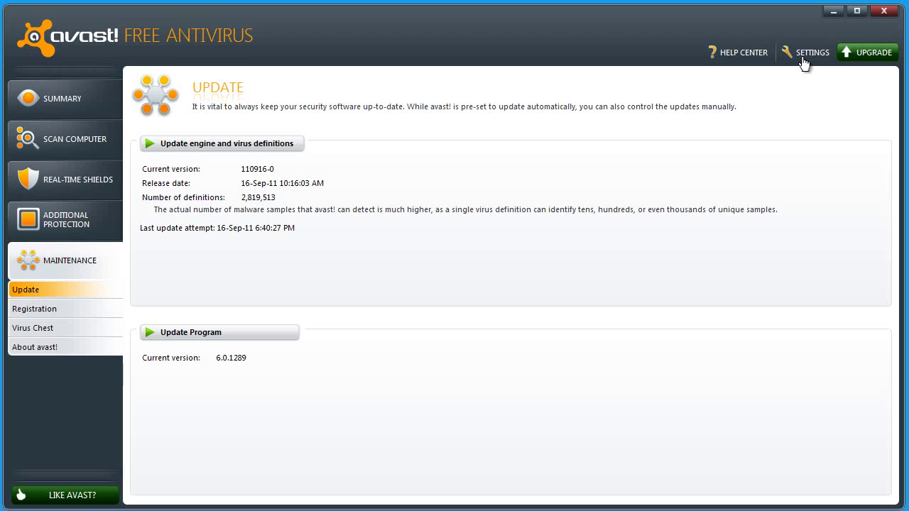
left_click(227, 145)
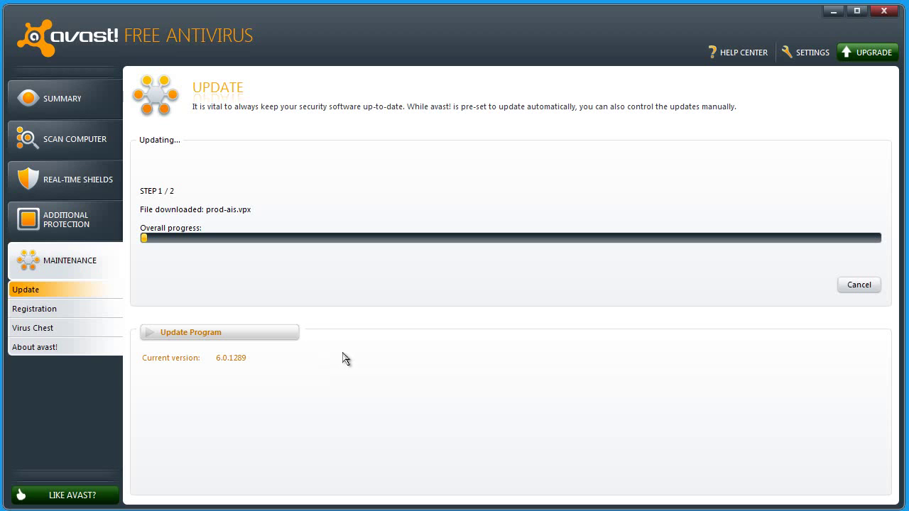
left_click(187, 334)
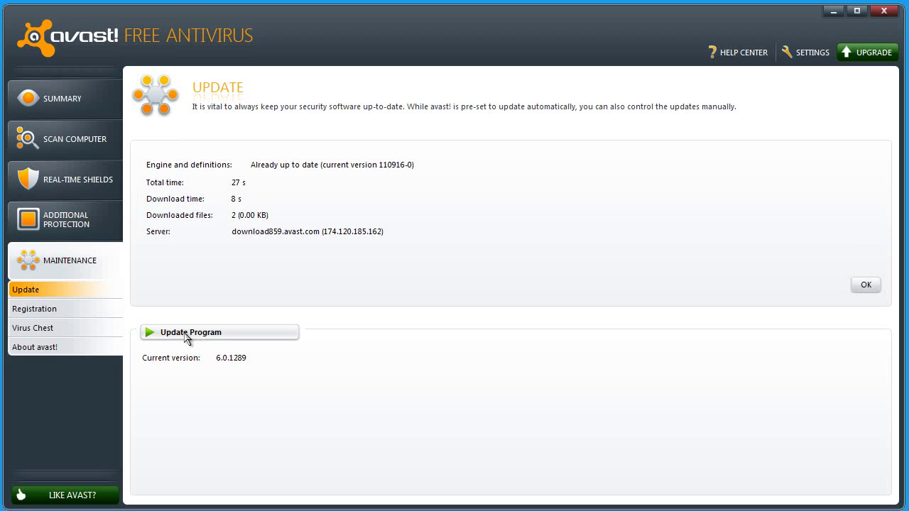
left_click(866, 286)
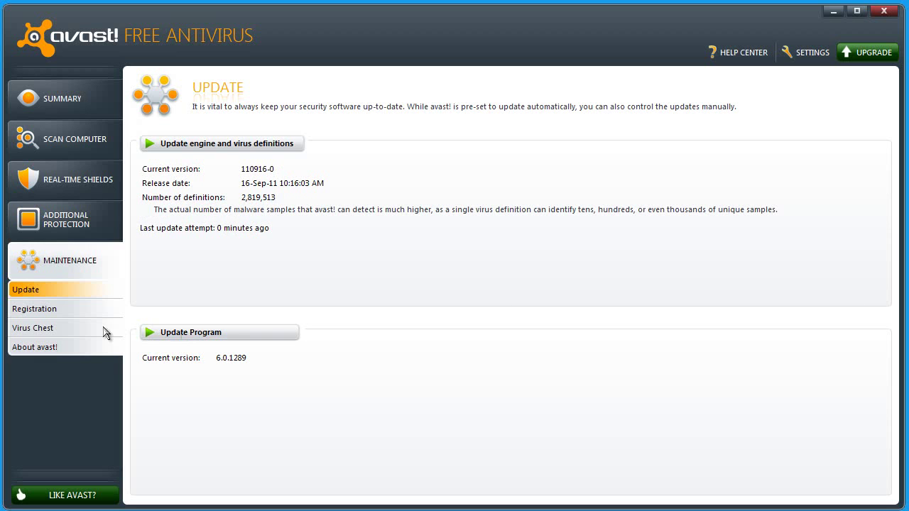
Step: Review the registration information, the license upgrade option and the Virus Chest, and open the information about avast!
left_click(44, 314)
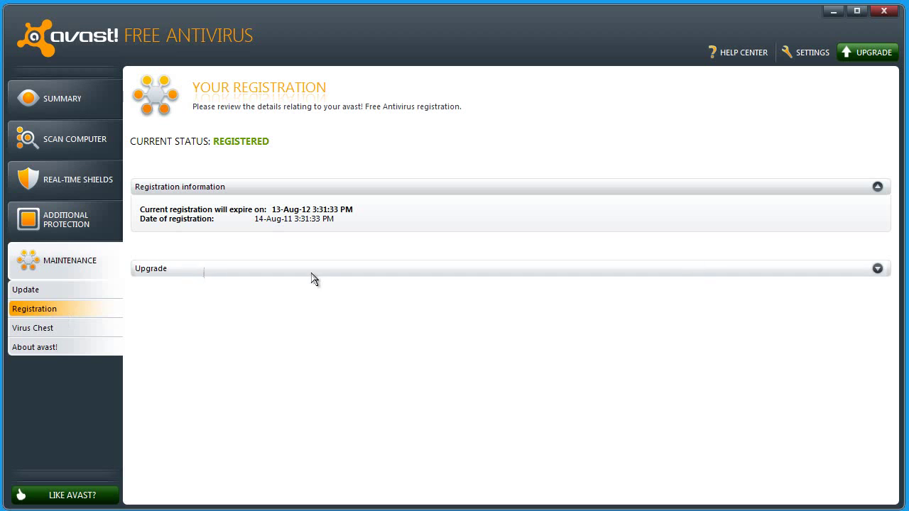
left_click(878, 268)
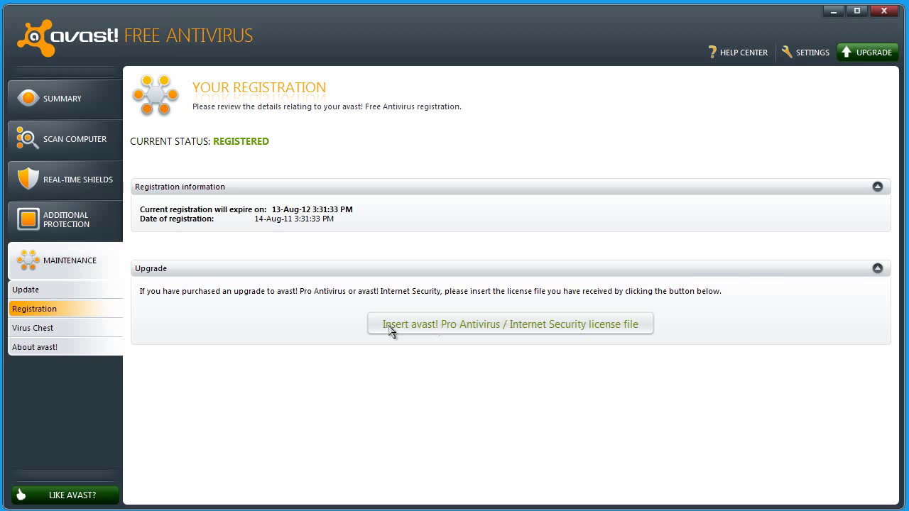
left_click(71, 331)
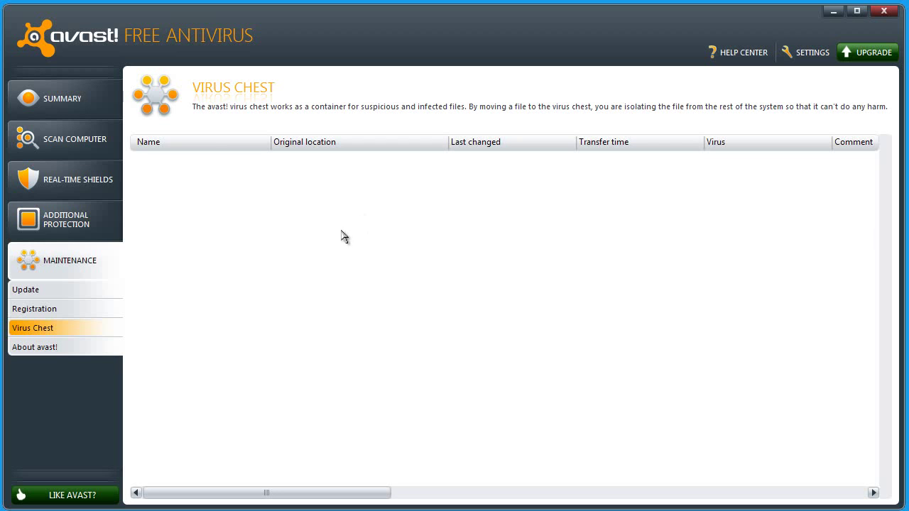
left_click(49, 348)
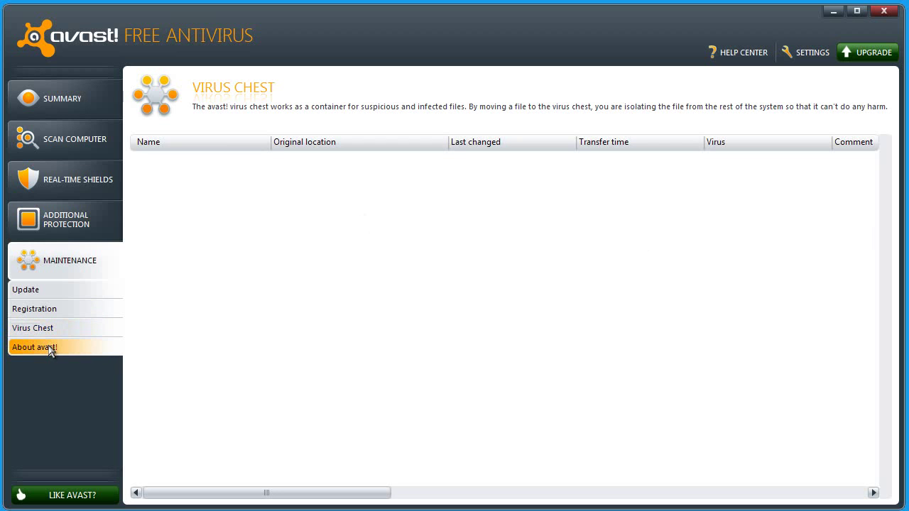